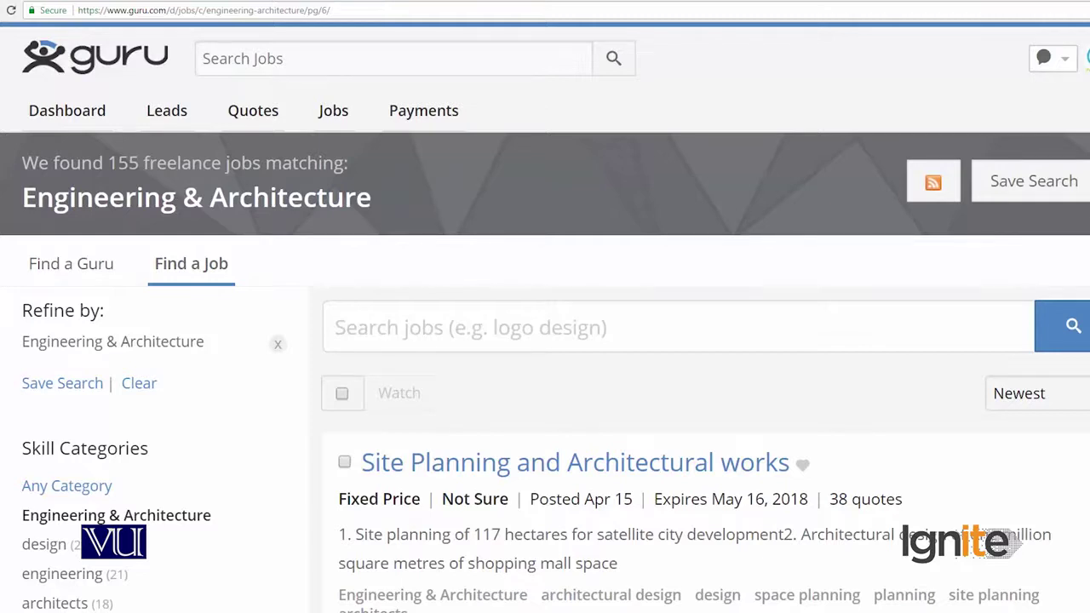
Look through the filters and the freelance job listings in the Engineering & Architecture category.
click(340, 58)
scroll(149, 514, down, 4)
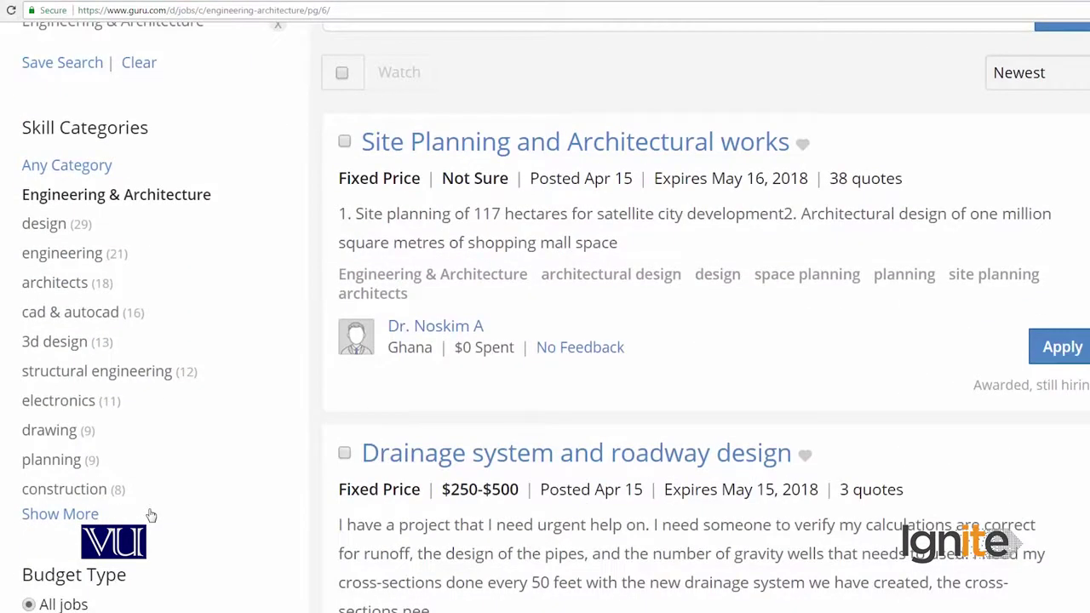
scroll(150, 515, down, 3)
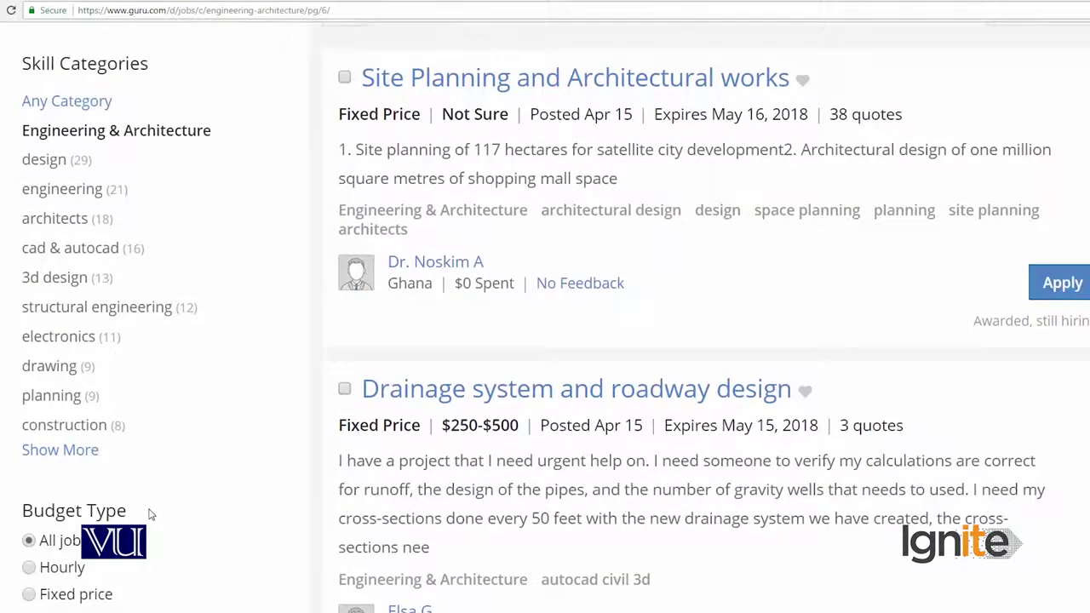
scroll(150, 514, down, 2)
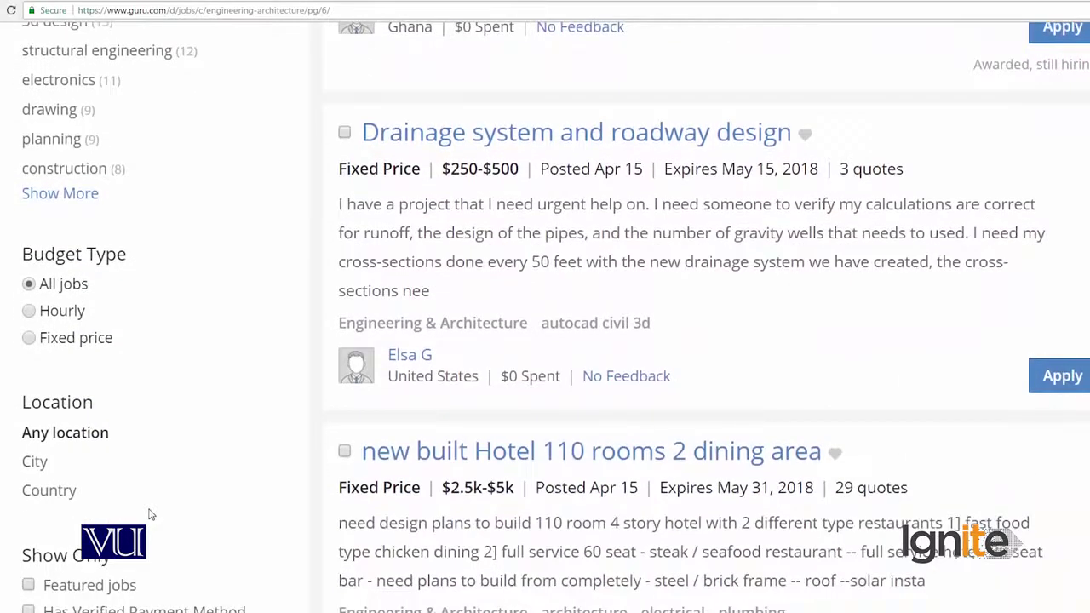
scroll(150, 515, down, 3)
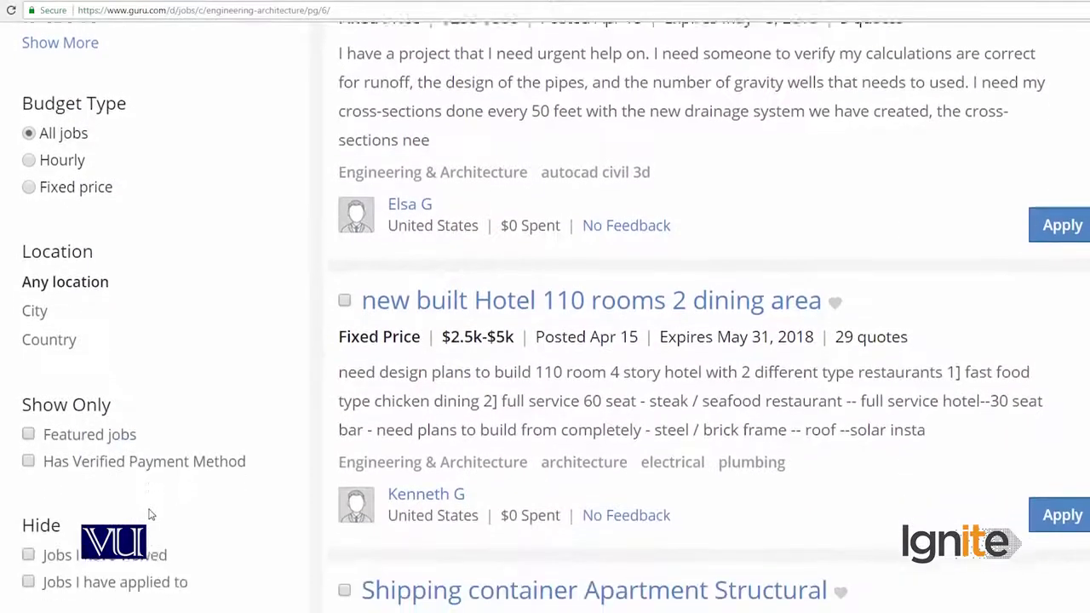
scroll(150, 514, down, 4)
scroll(150, 514, down, 2)
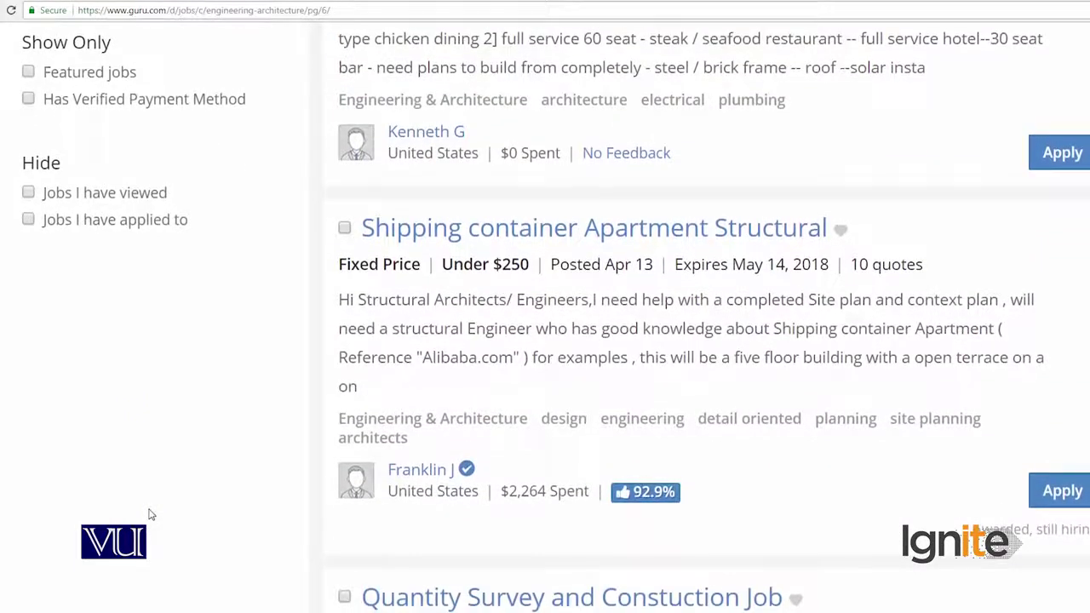
scroll(150, 514, down, 2)
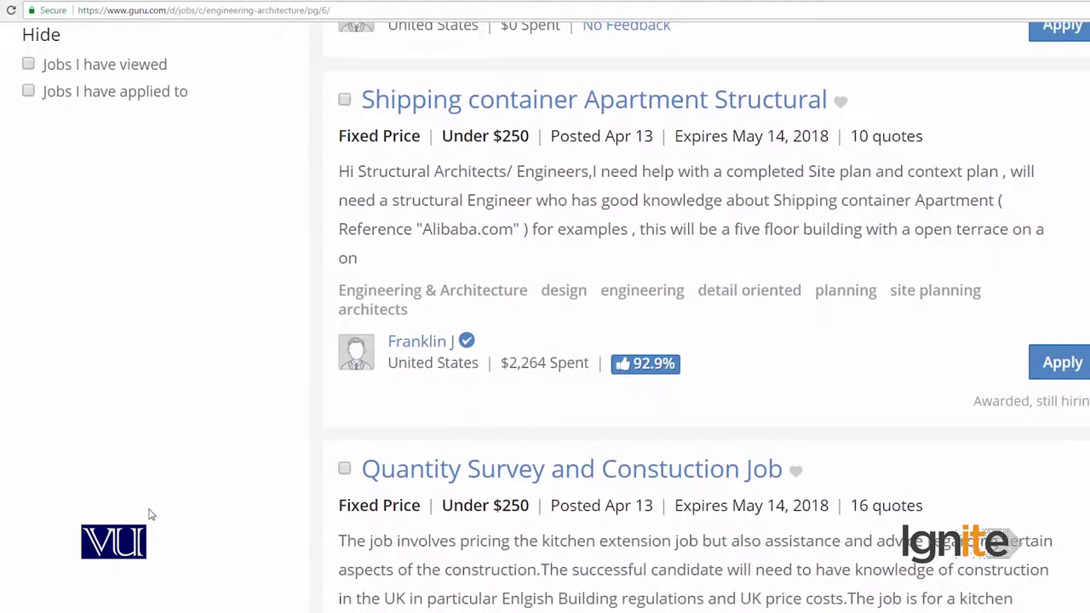
scroll(150, 514, down, 5)
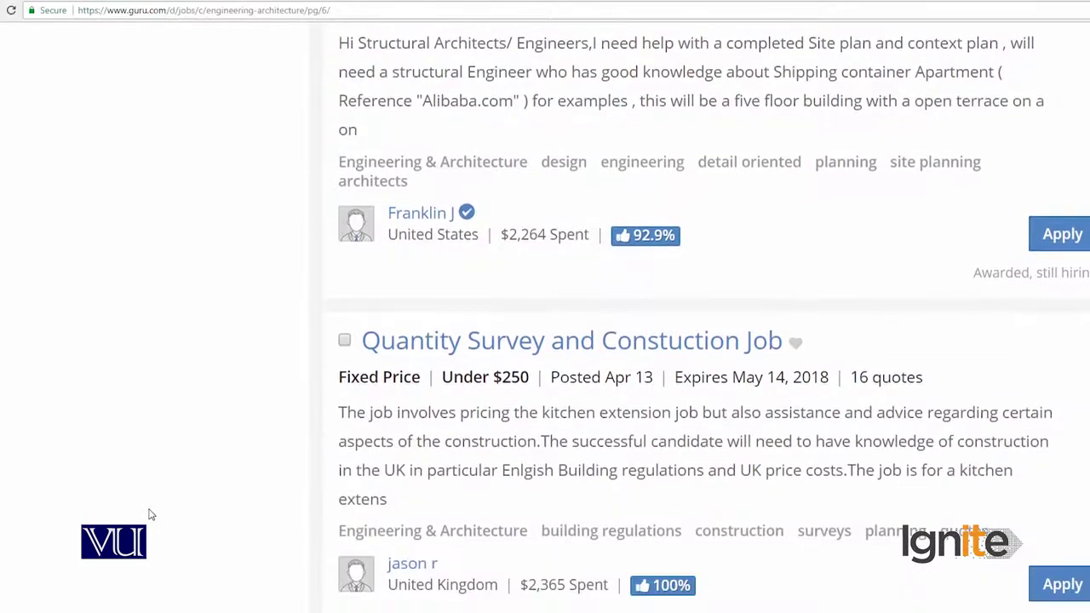
scroll(150, 514, down, 2)
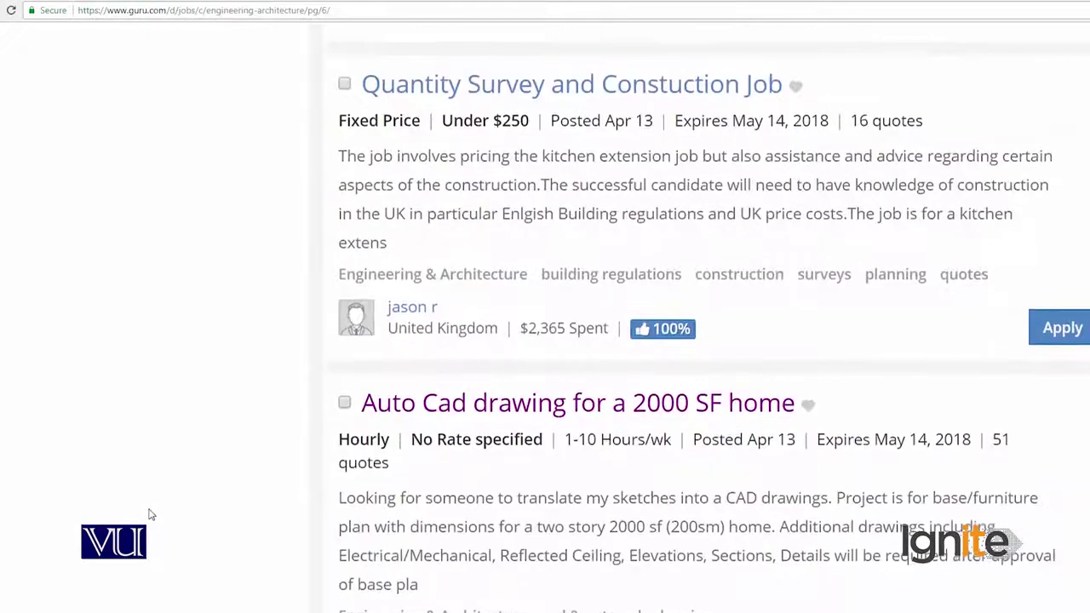
scroll(150, 514, down, 4)
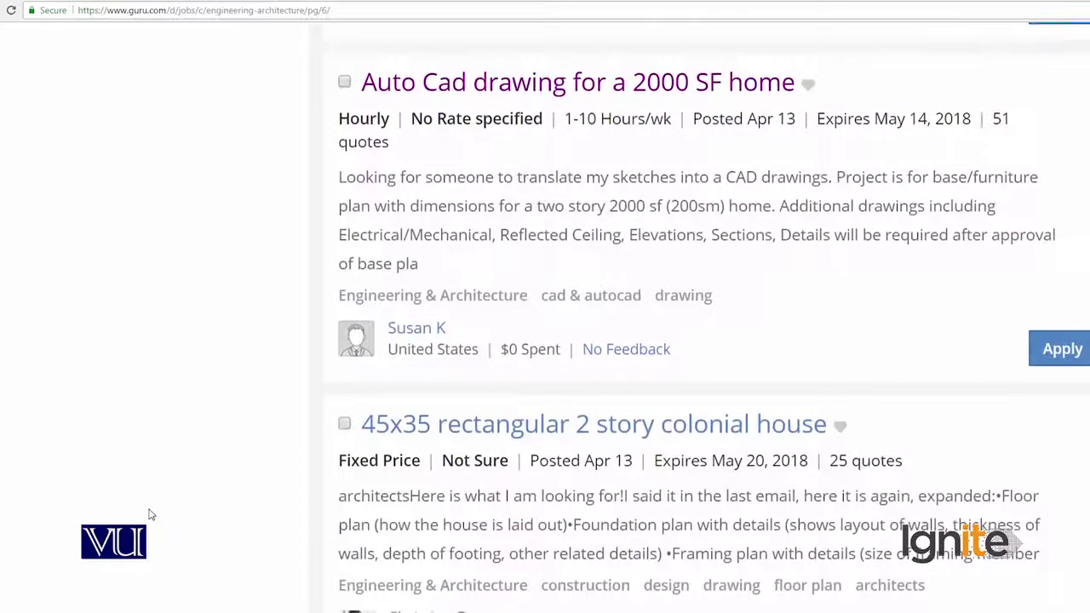
scroll(150, 514, down, 2)
scroll(150, 514, down, 1)
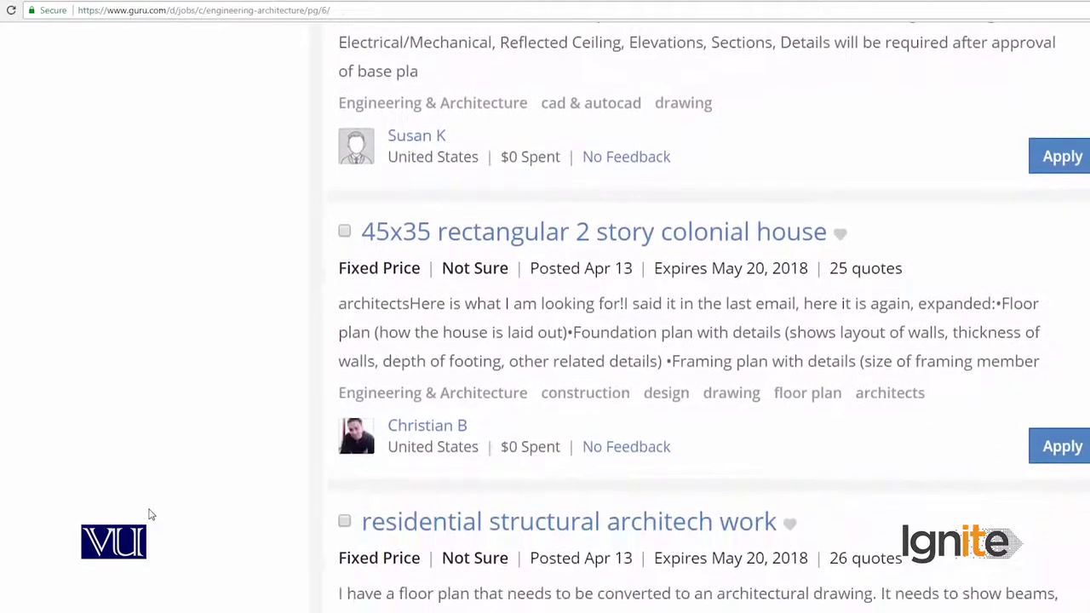
scroll(150, 514, down, 5)
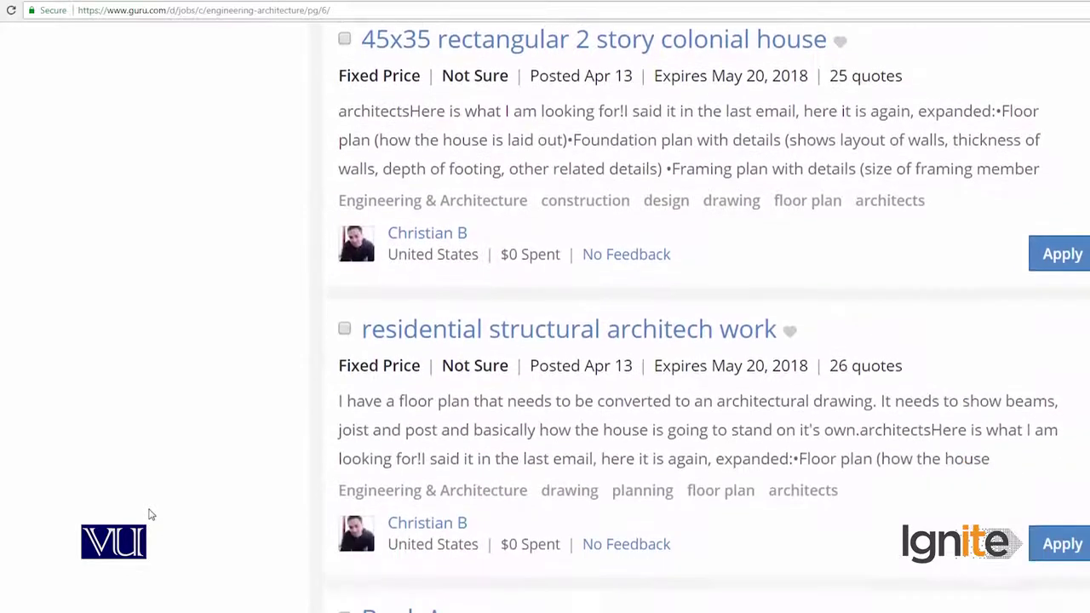
scroll(150, 514, down, 5)
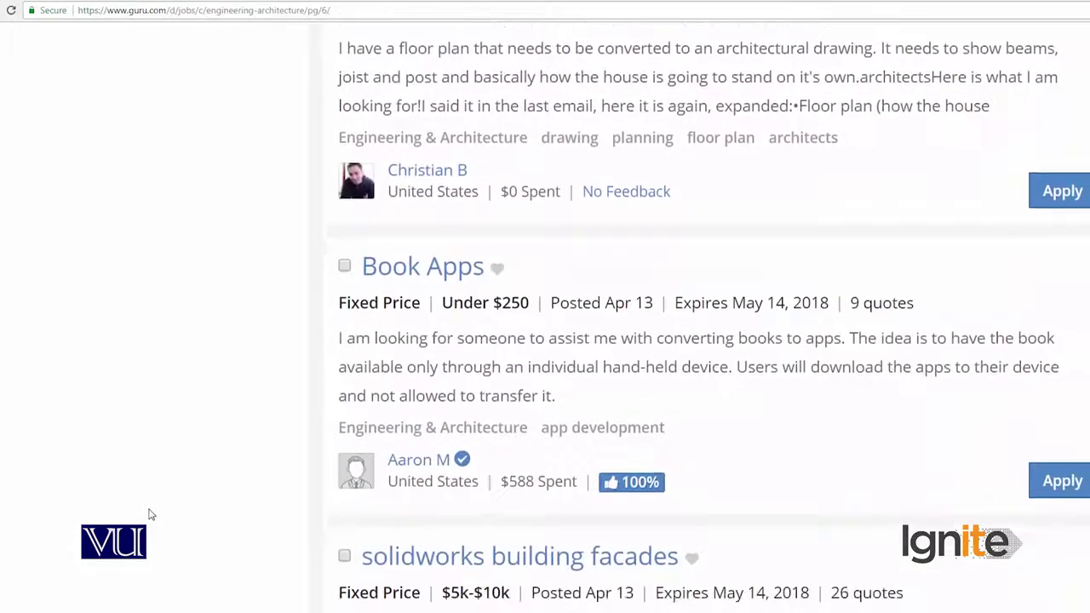
scroll(149, 514, down, 5)
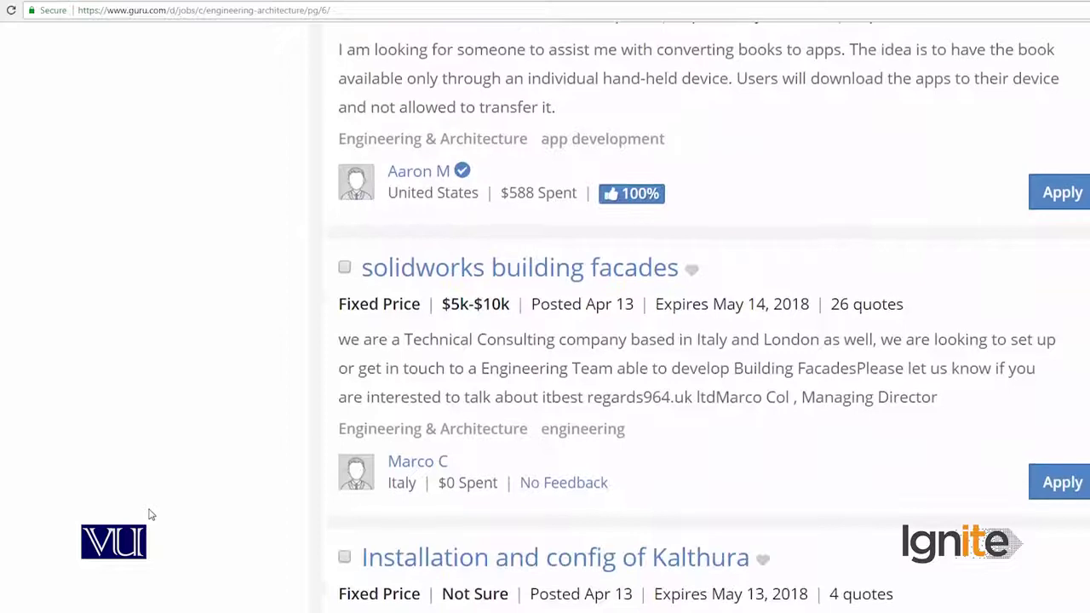
scroll(150, 514, down, 4)
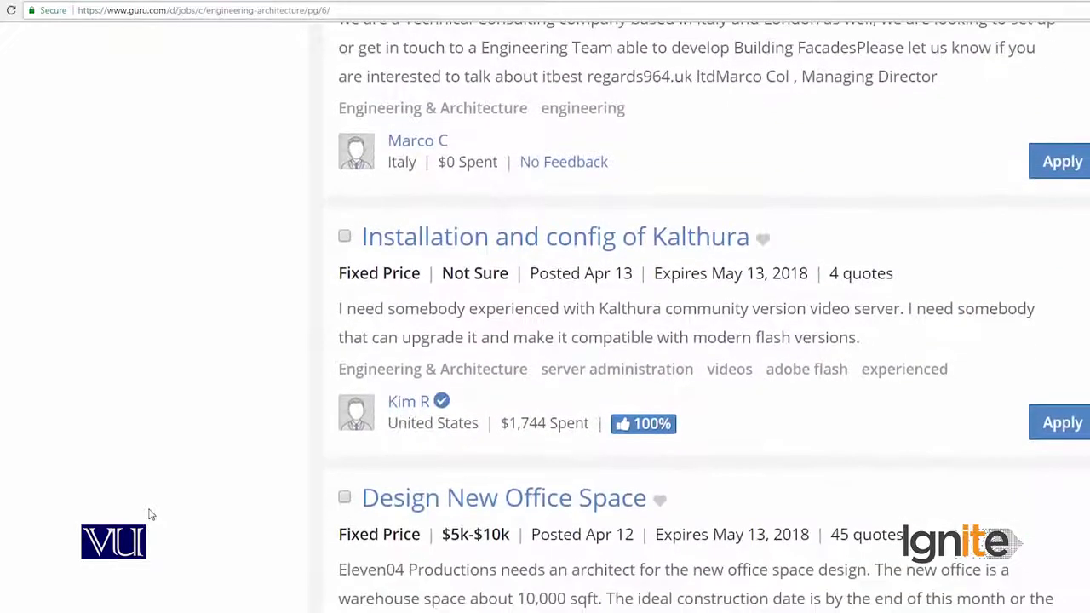
scroll(150, 514, down, 4)
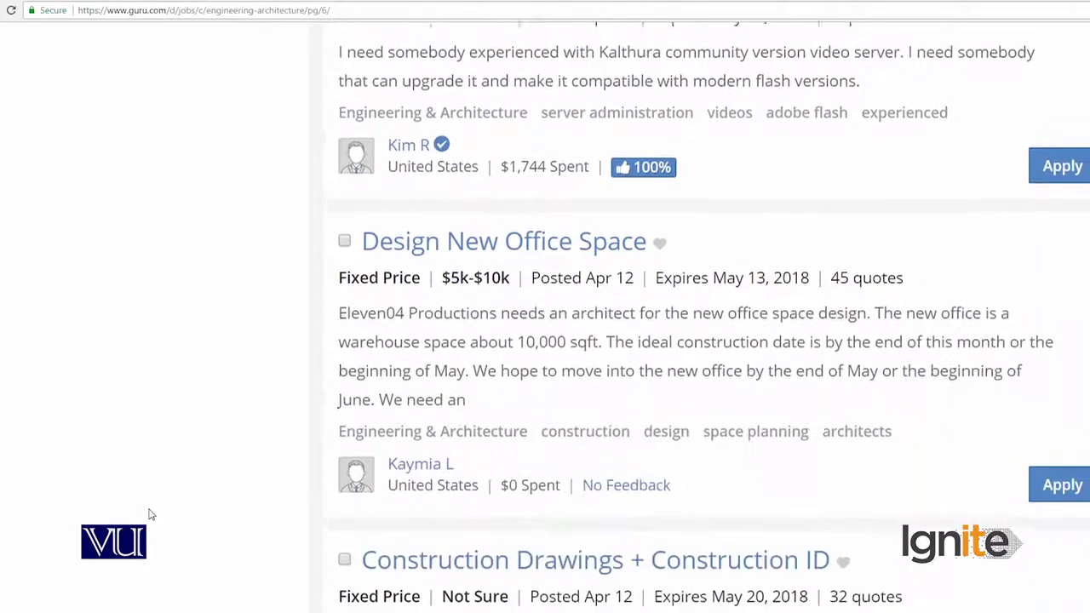
scroll(150, 514, down, 4)
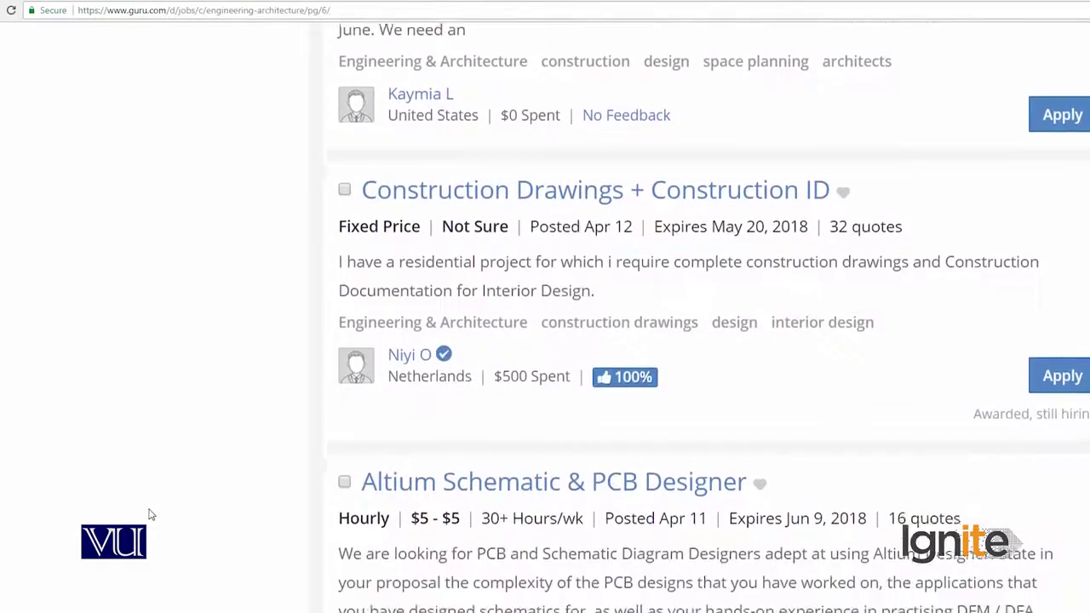
scroll(150, 514, down, 4)
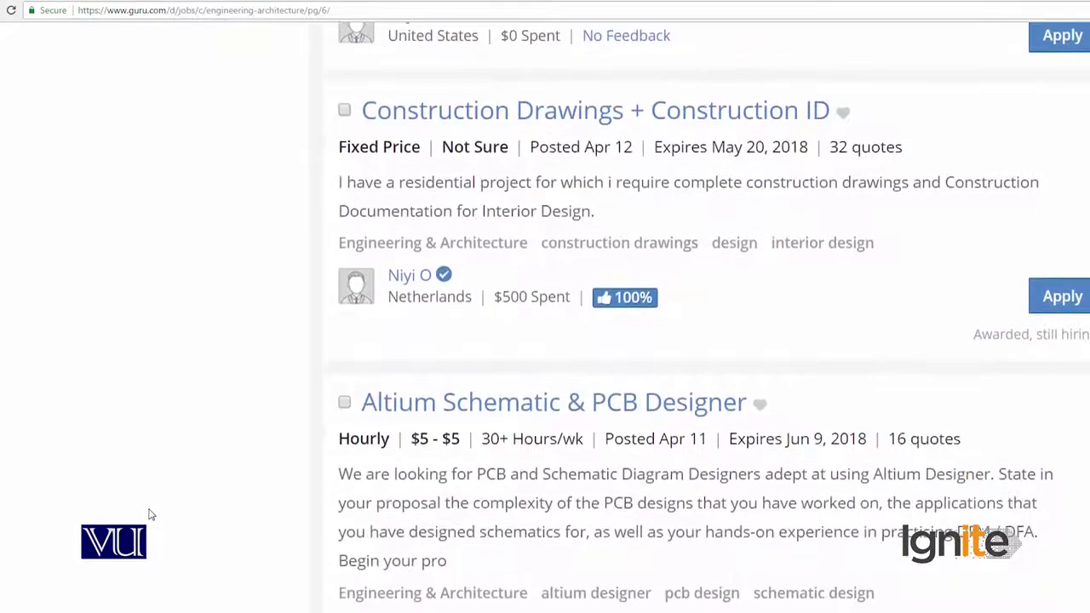
scroll(150, 514, down, 4)
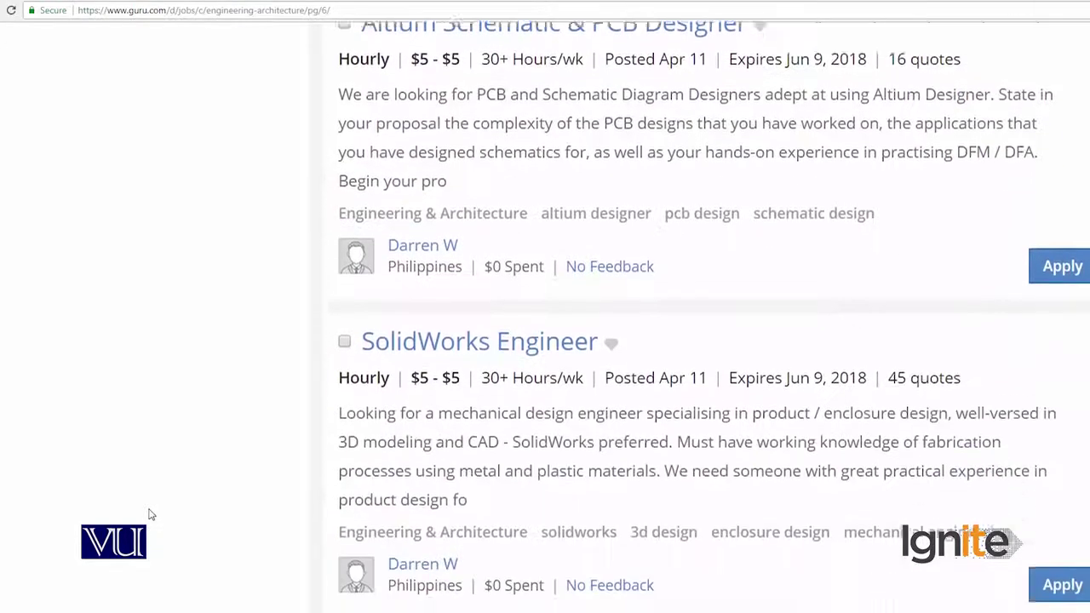
scroll(149, 515, down, 5)
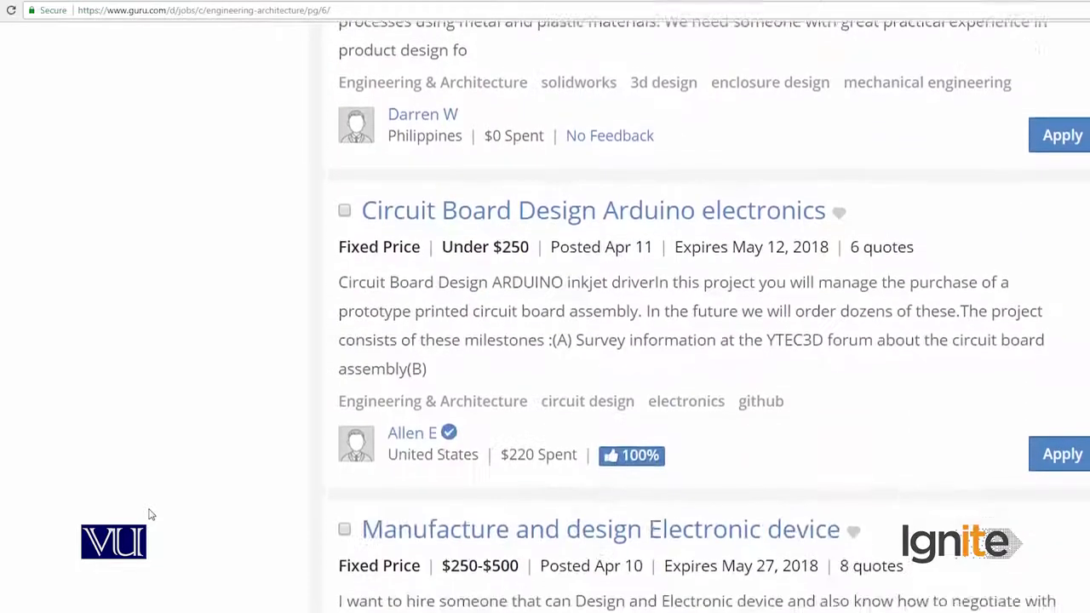
scroll(150, 514, down, 4)
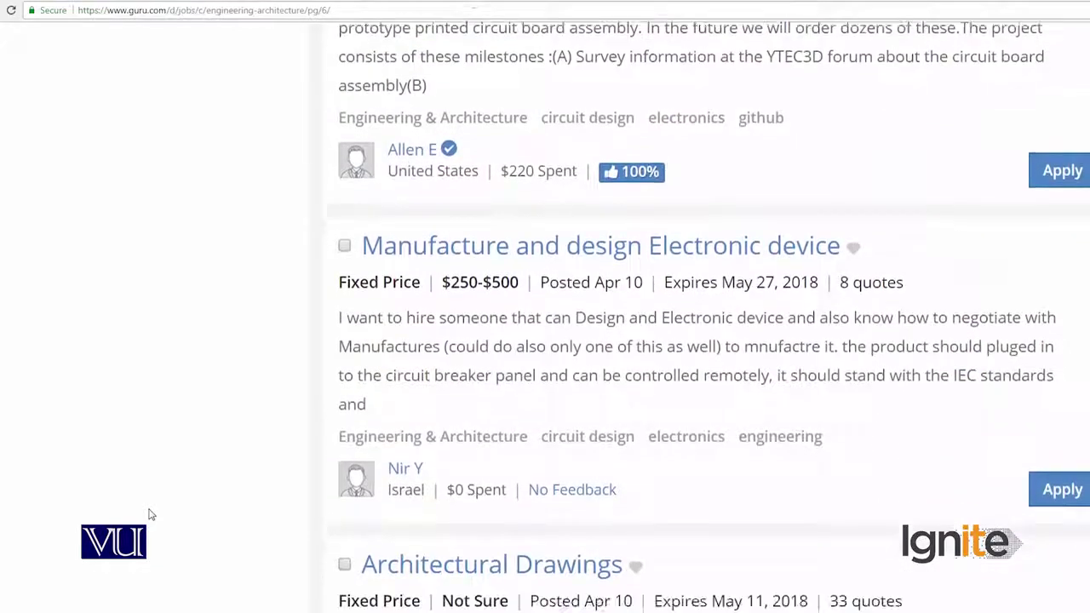
scroll(150, 515, down, 4)
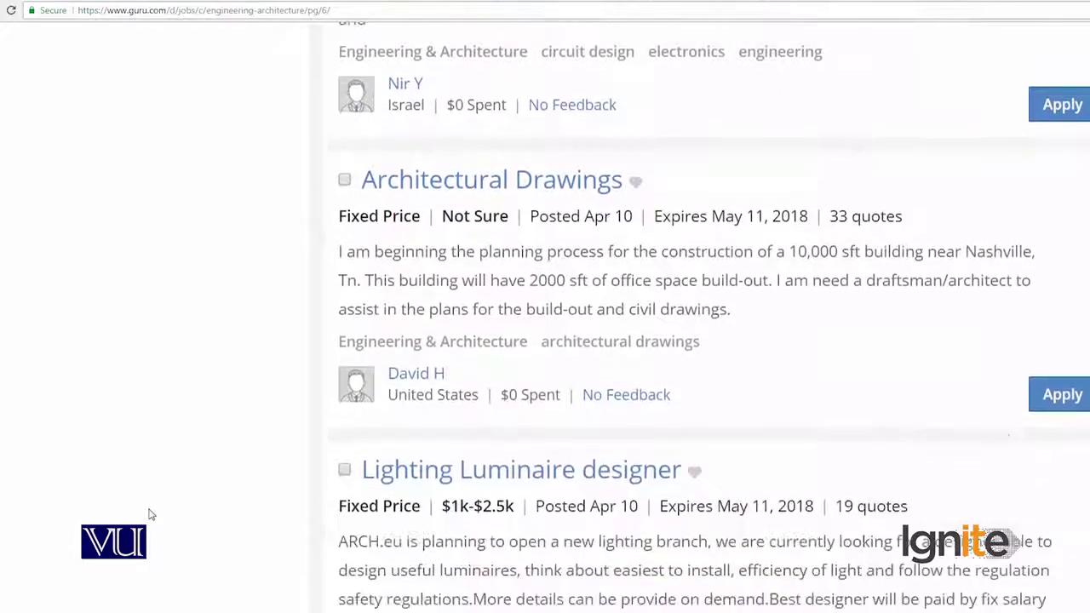
scroll(150, 514, down, 4)
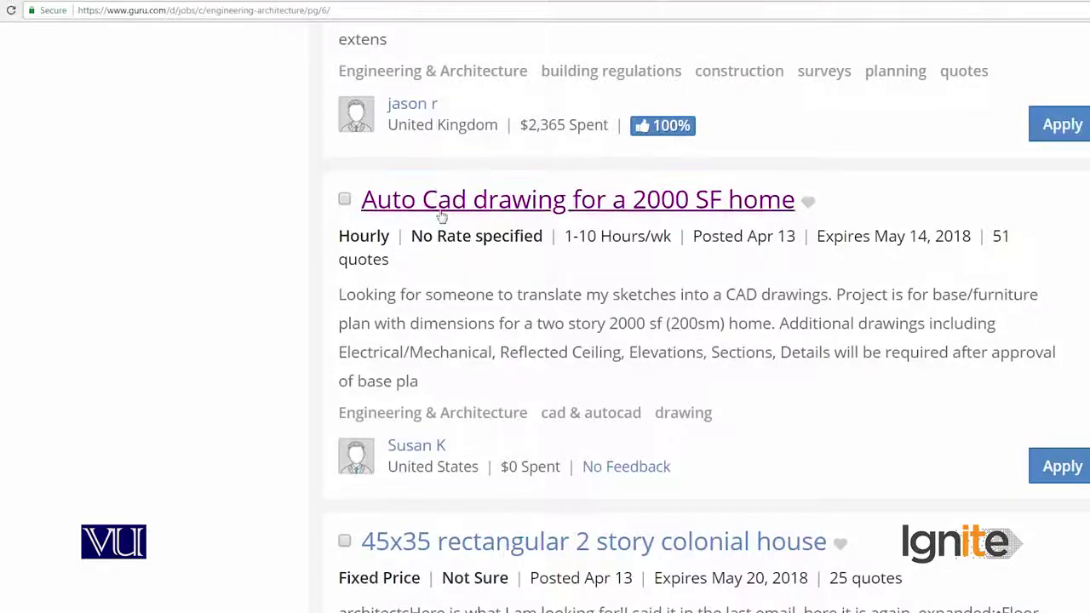
Open the job "Auto Cad drawing for a 2000 SF home", review its details and highlight the job title.
right_click(442, 210)
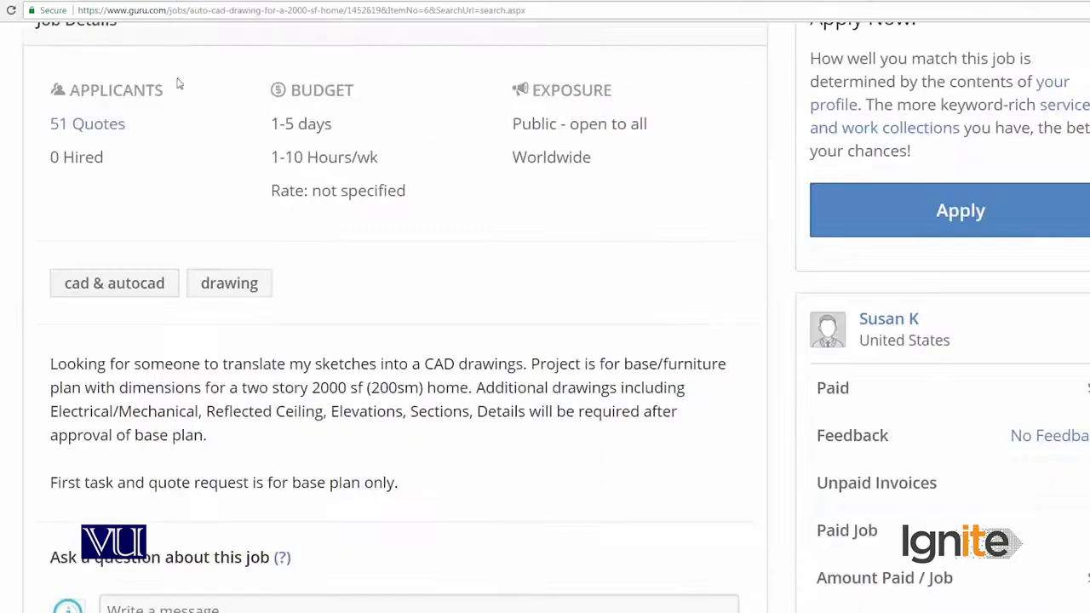
scroll(588, 316, down, 2)
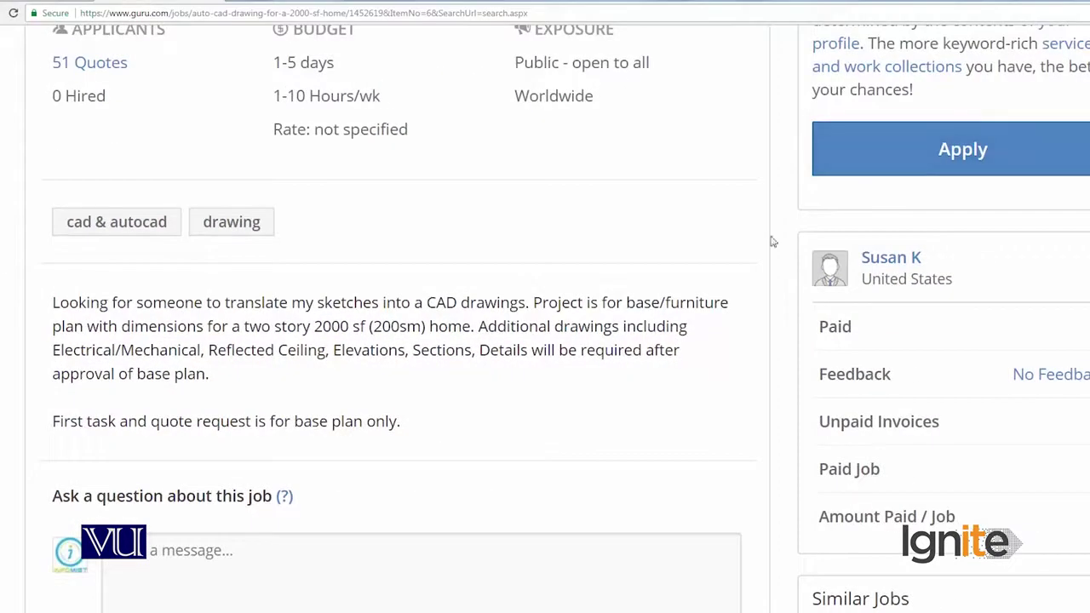
scroll(770, 242, up, 3)
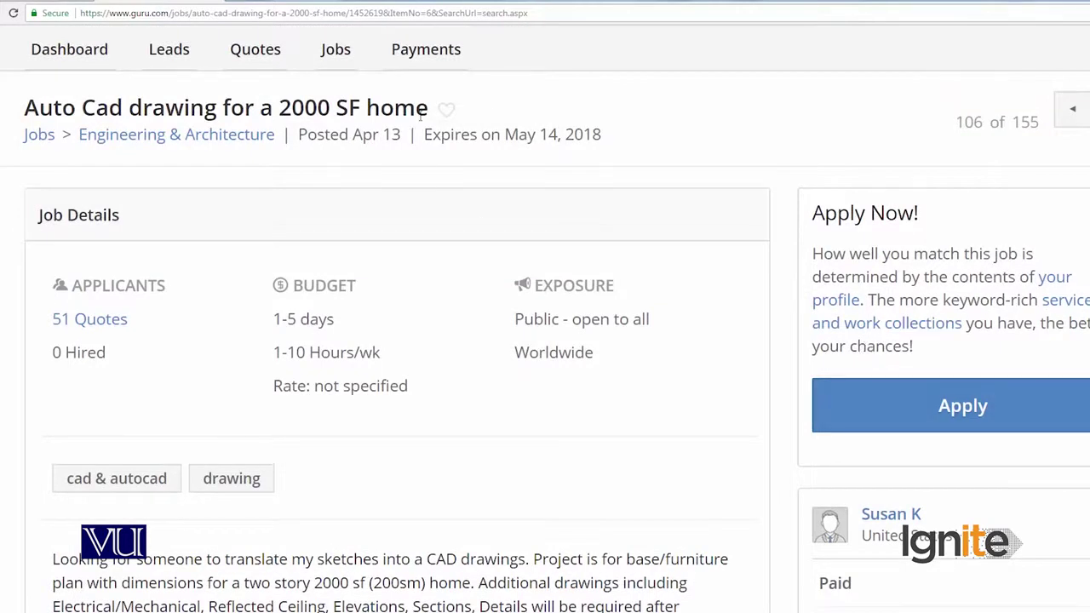
drag(428, 105, 24, 108)
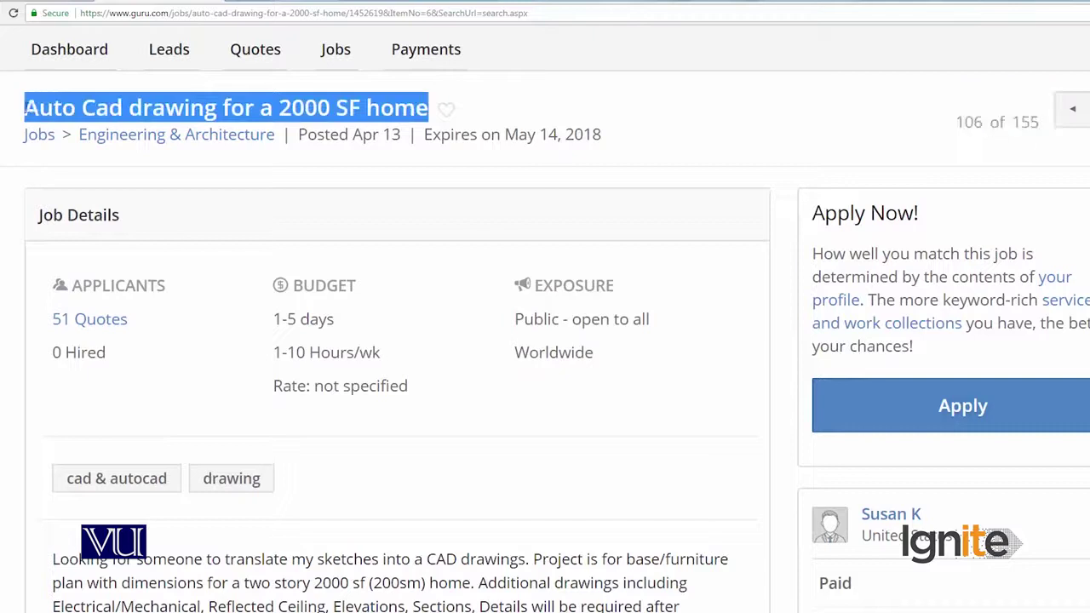
Start an application for the job and base the quote's billing on Placeholder bid.
click(953, 408)
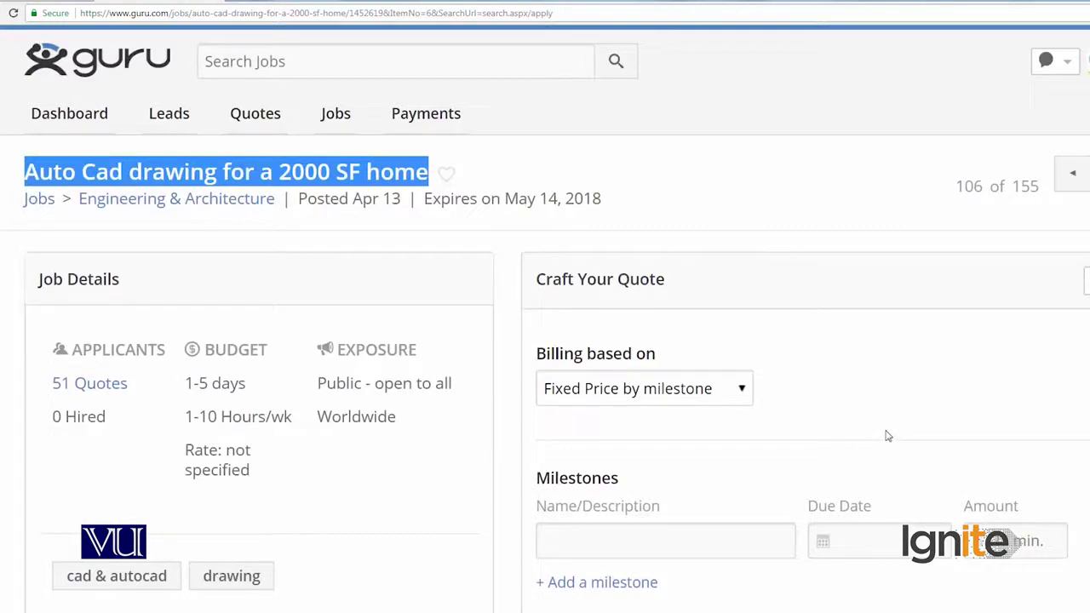
click(724, 394)
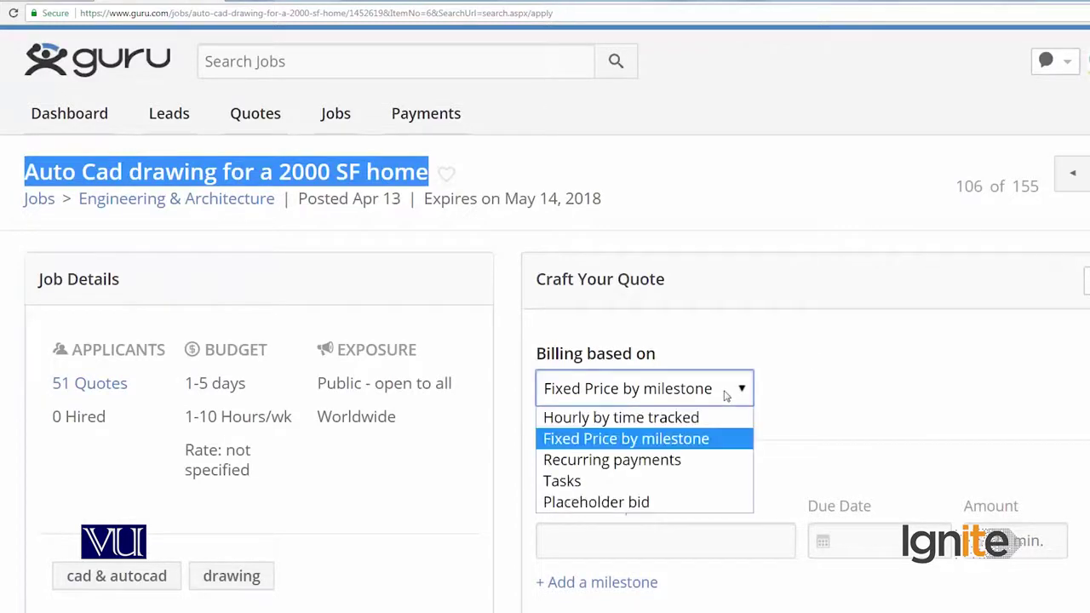
click(669, 501)
Greet the client in the scope of work and write "Thanks for reading my response to your project. I own a small software house".
scroll(625, 299, down, 2)
click(593, 354)
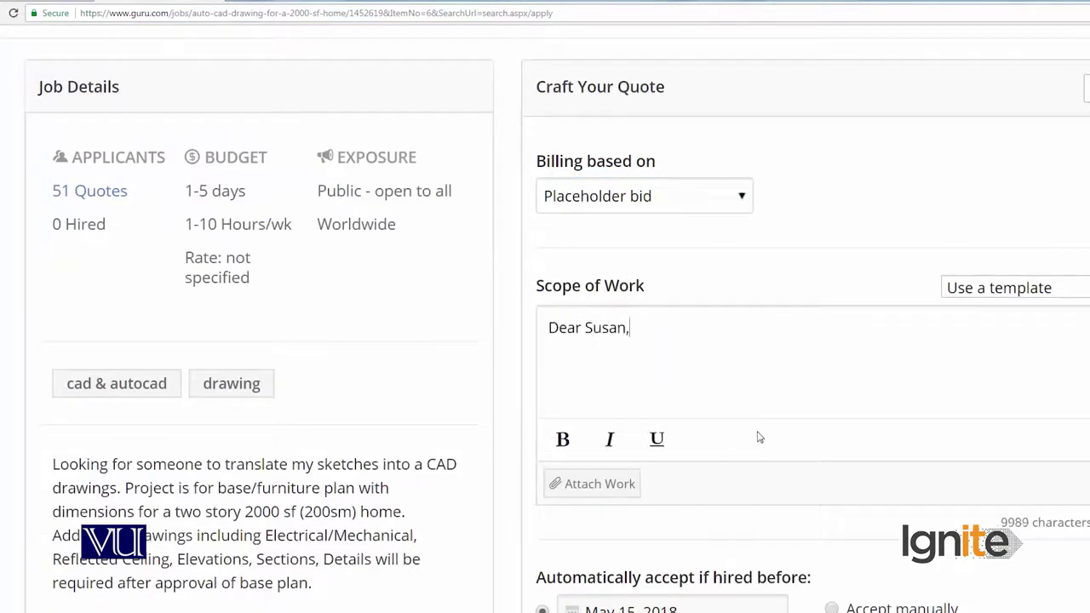
text(Thanks for reading my respons)
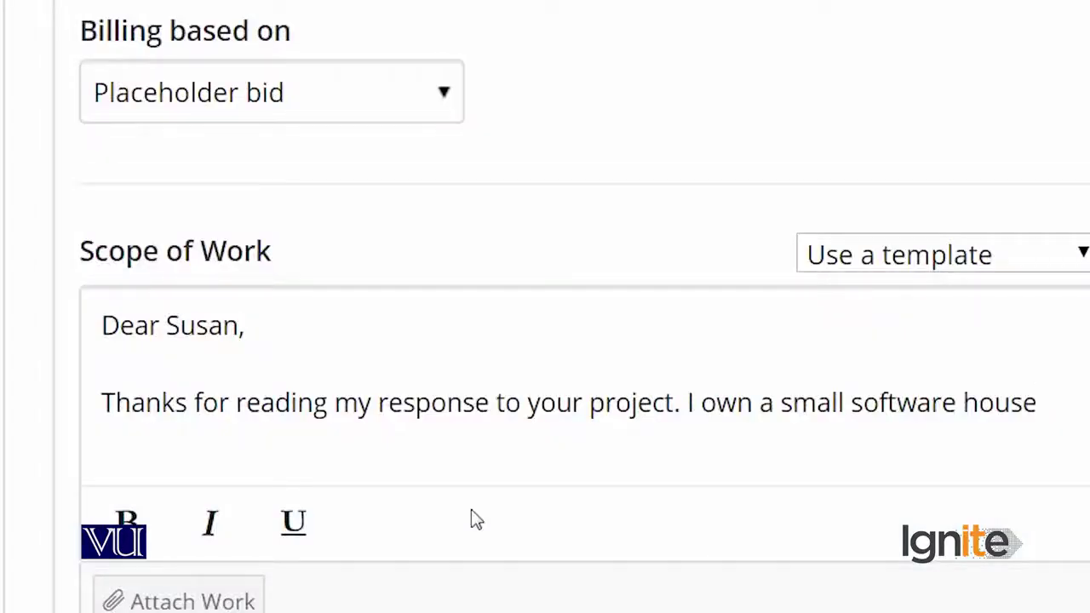
Finish the introduction with "that provides different services such as web development, content writing and Engineering solutions.".
text(that provides )
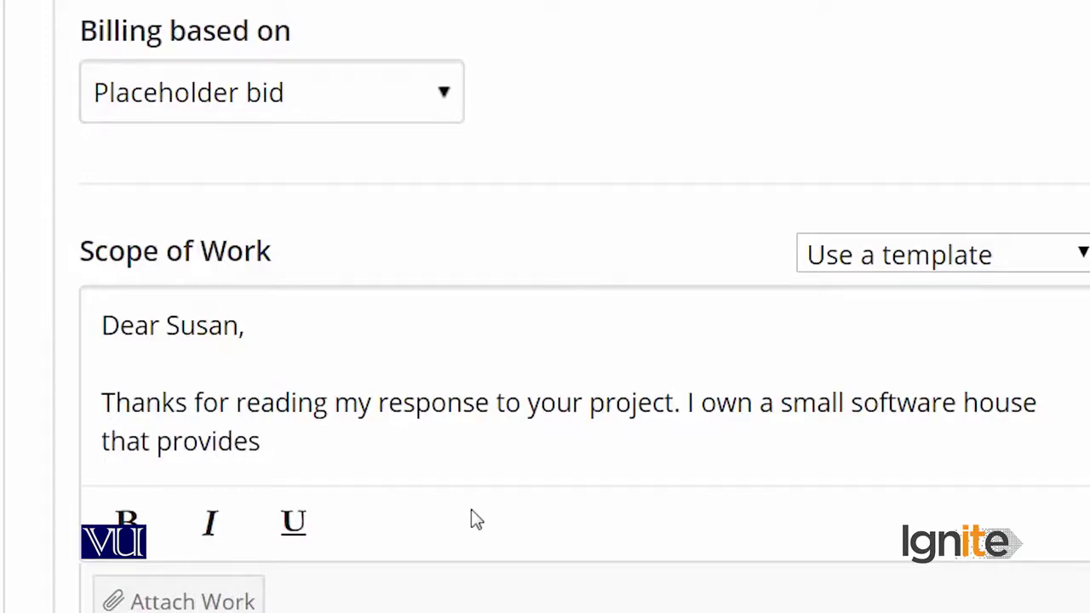
text(different ser)
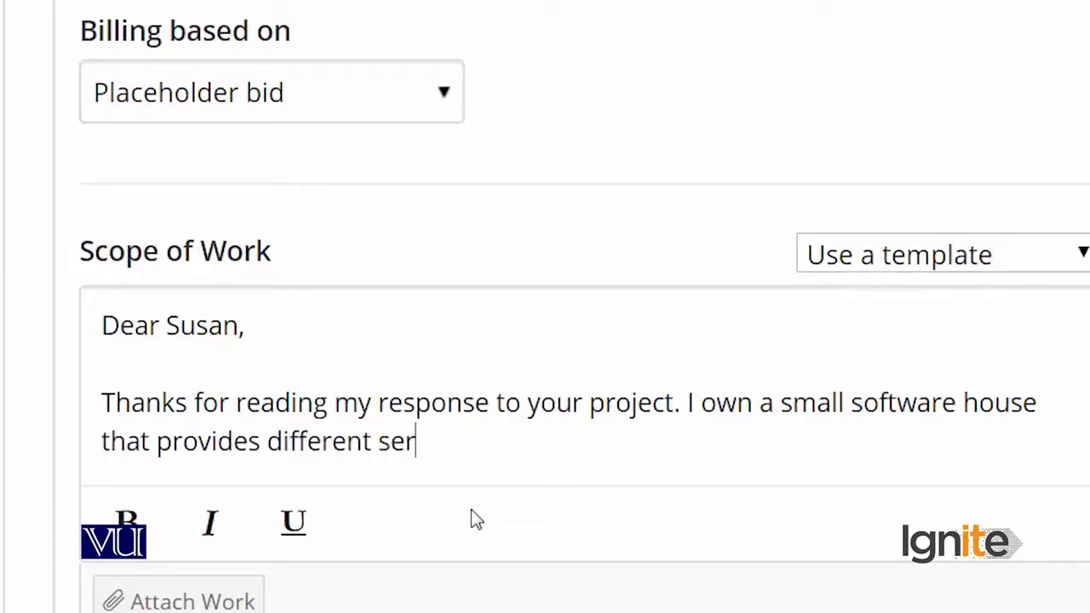
text(vices such as )
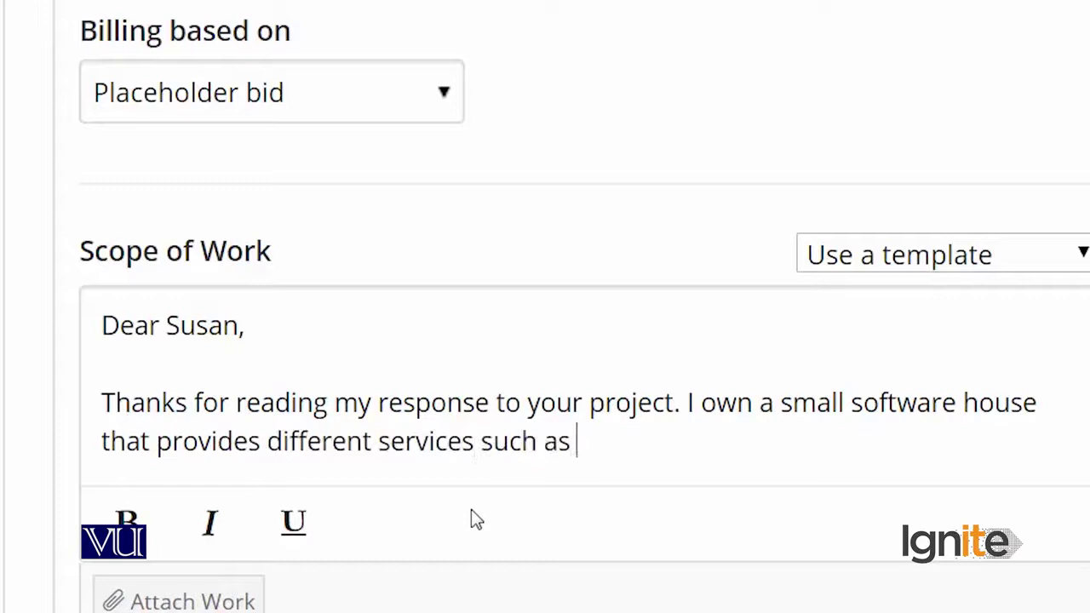
text(web development, cont)
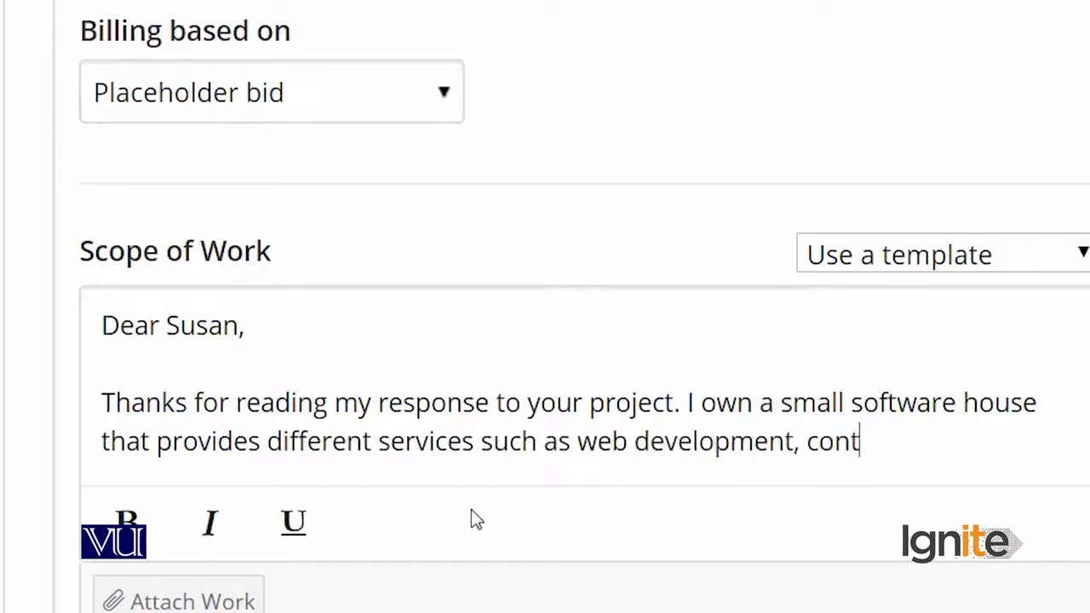
text(ent writing and Engi)
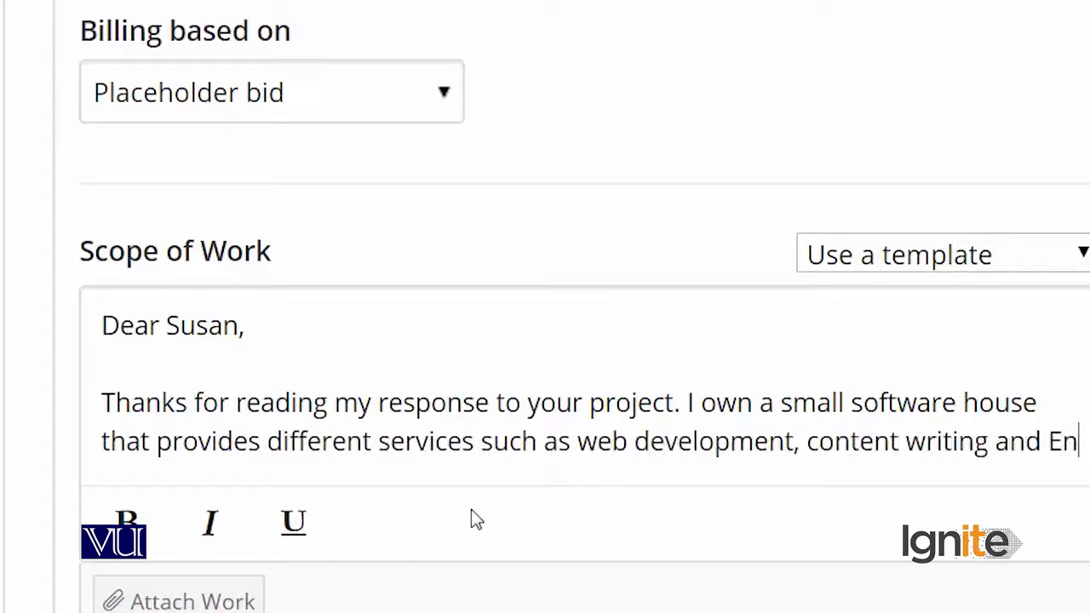
text(neering solutions)
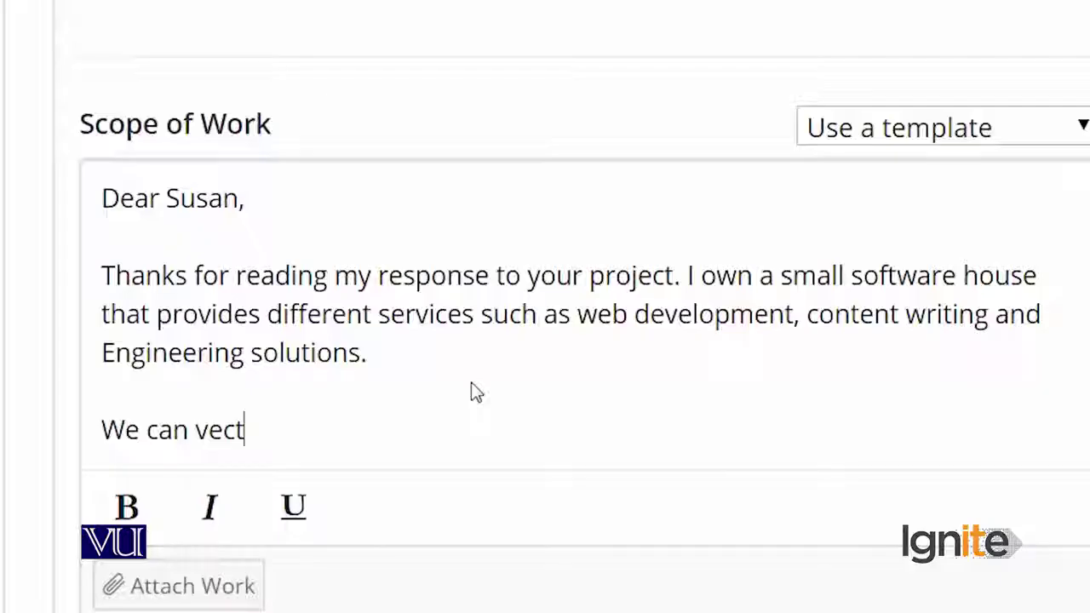
Add a new paragraph to the scope of work reading "We can vectorize your sketches into CAD files".
text(orize y)
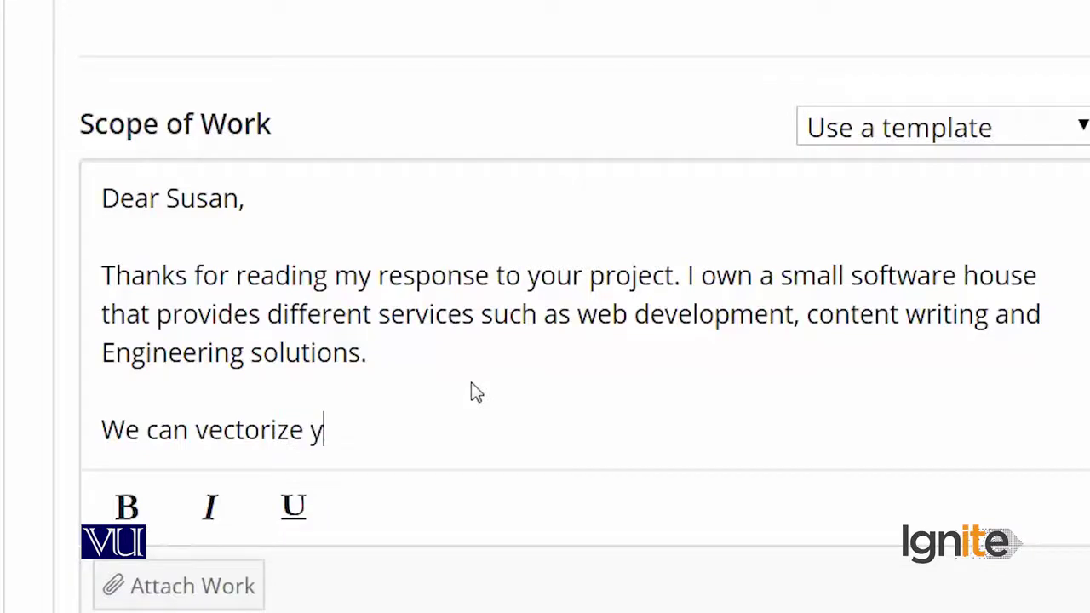
text(our CAD)
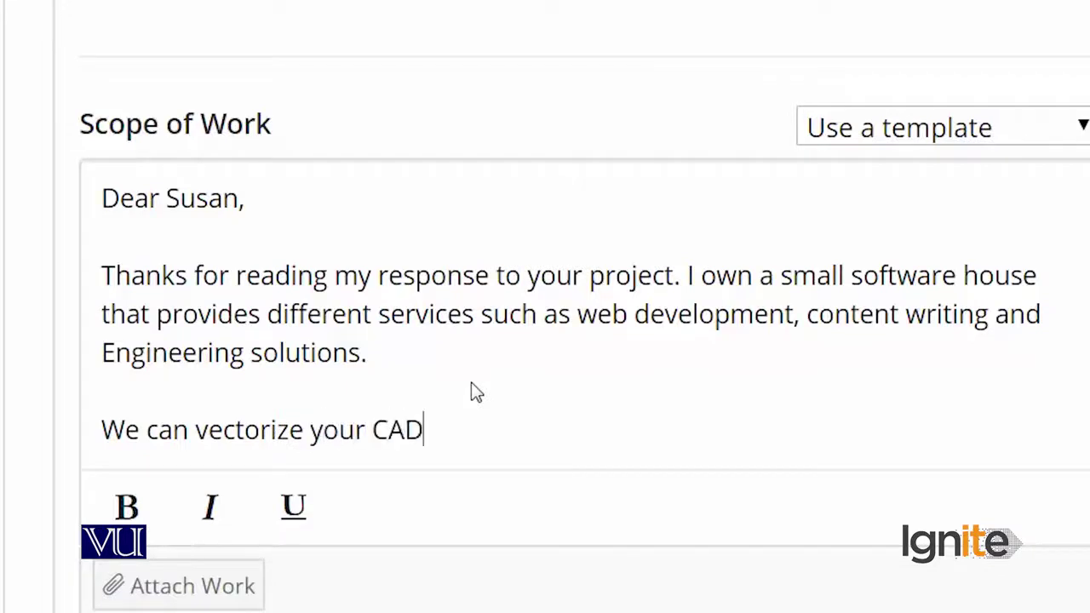
key(BackSpace)
key(BackSpace)
text(sketches into CAD files)
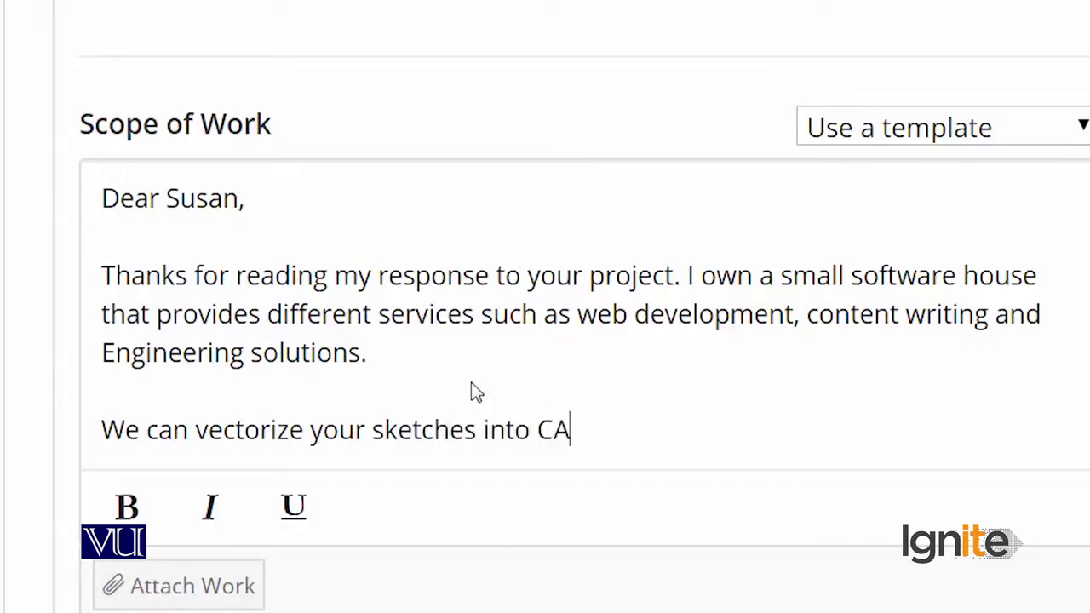